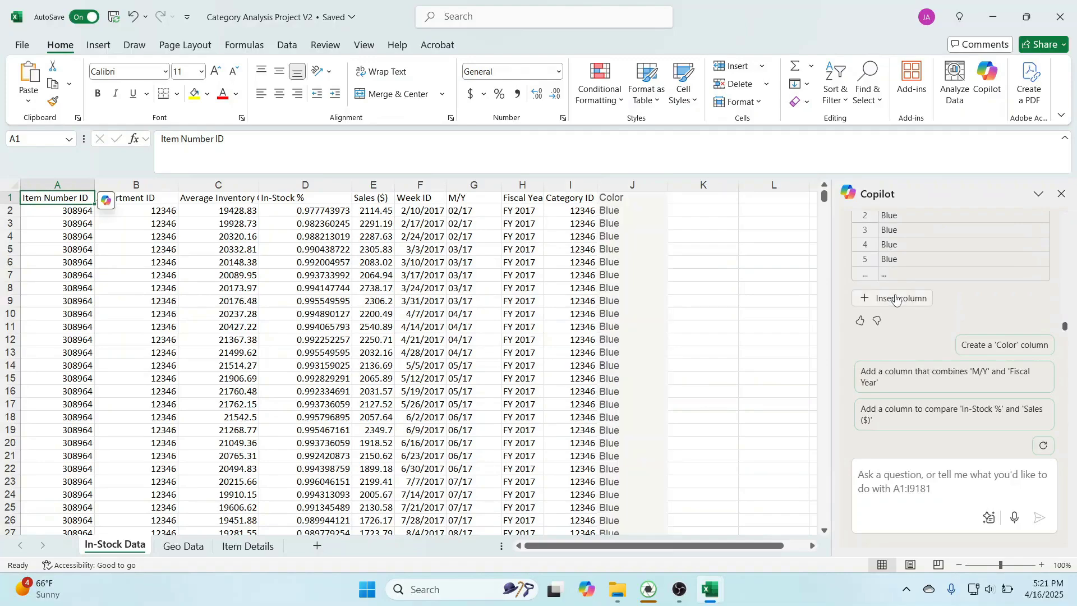
# Insert Copilot's suggested Color column and check its XLOOKUP formula in J2
pyautogui.click(896, 298)
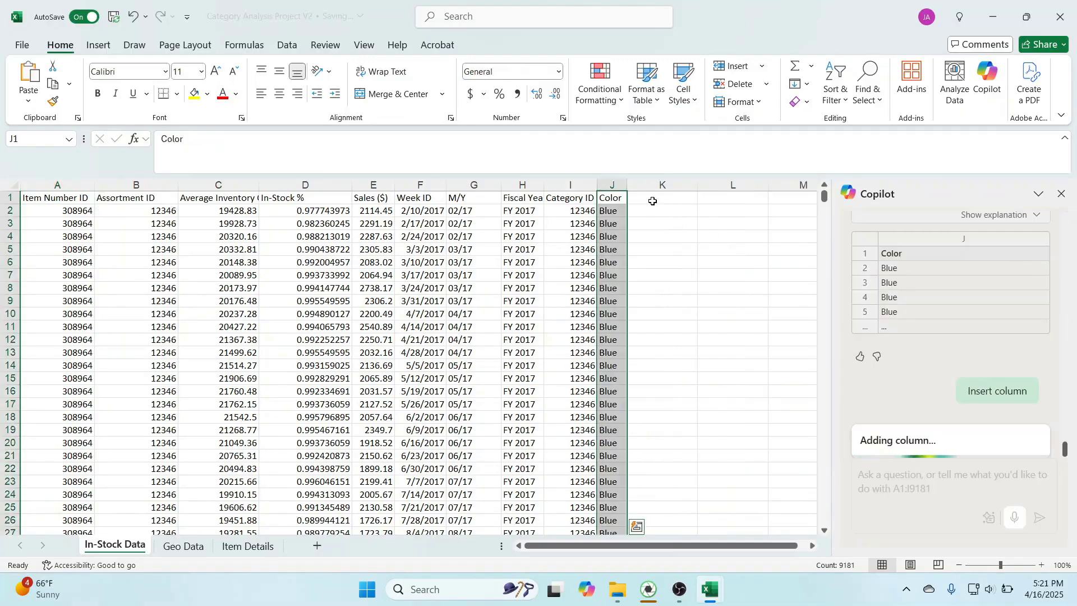
pyautogui.click(615, 211)
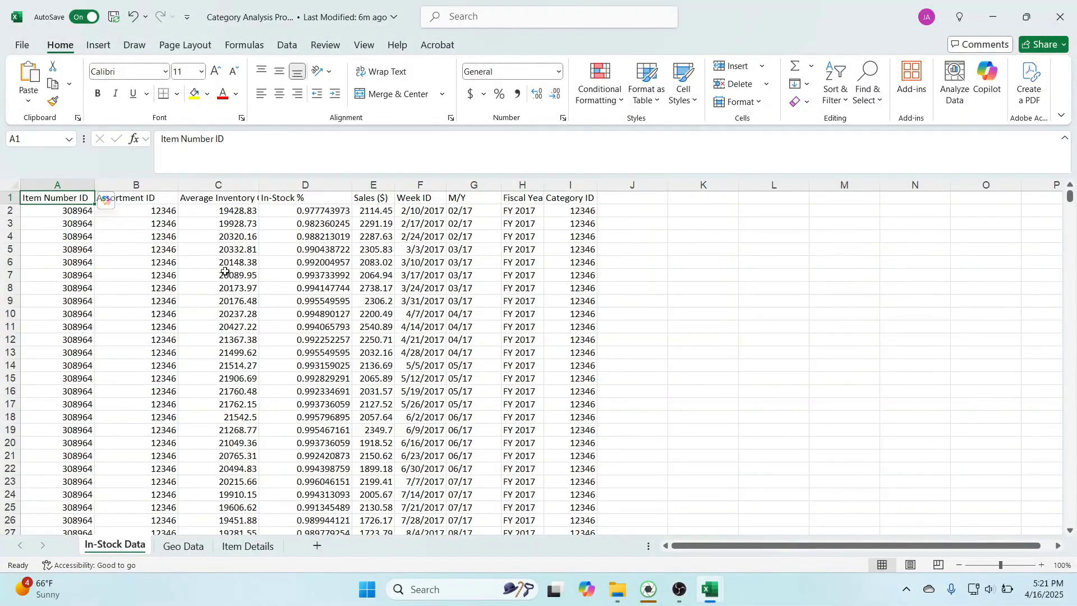
# View the Color column on Item Details, return to In-Stock Data, and launch Copilot
pyautogui.click(243, 547)
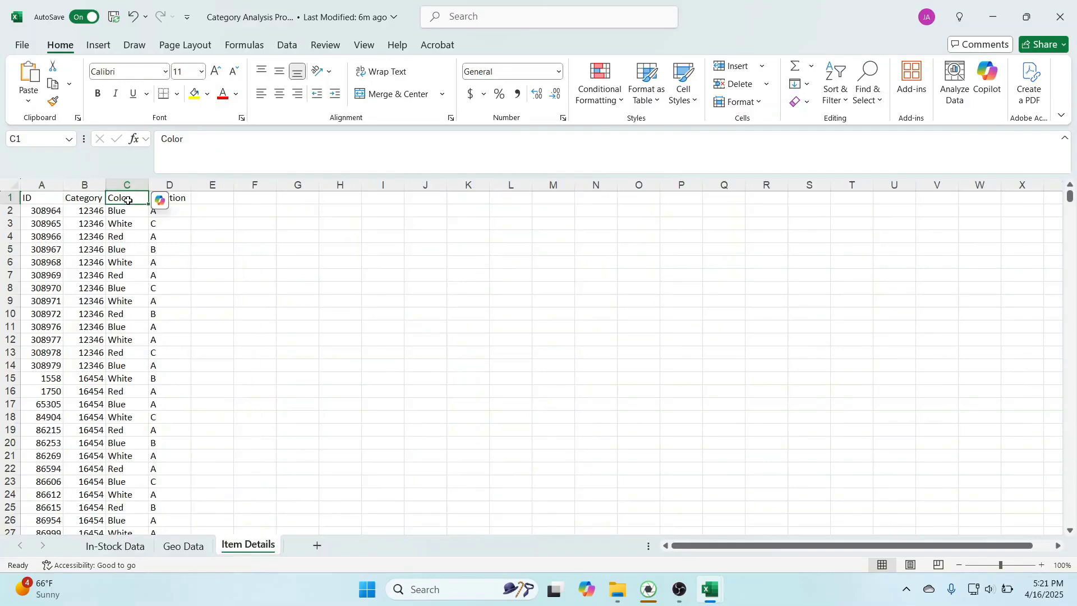
pyautogui.click(143, 552)
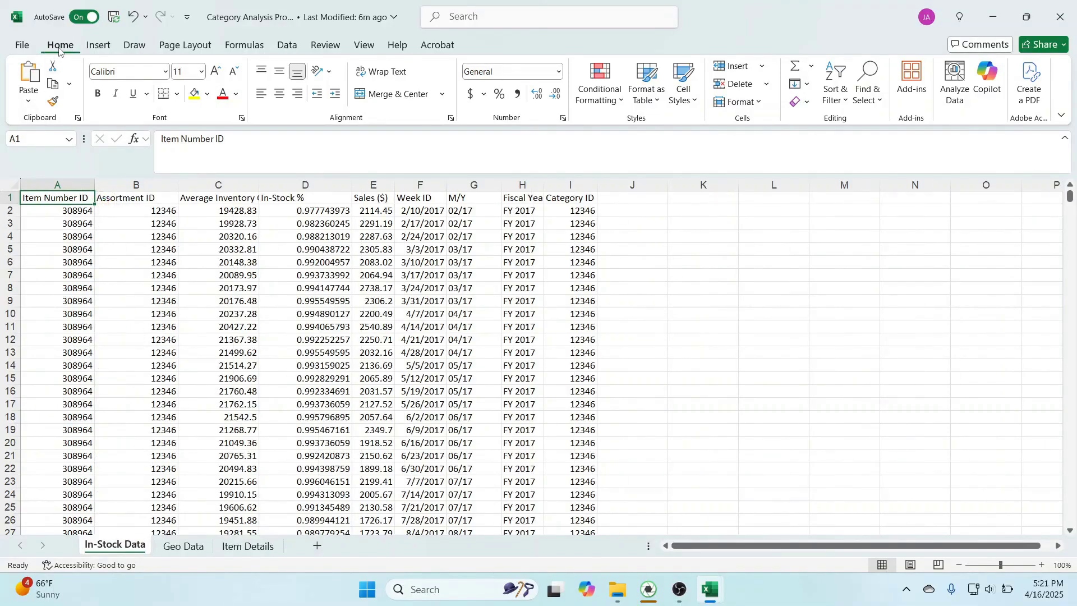
pyautogui.click(983, 83)
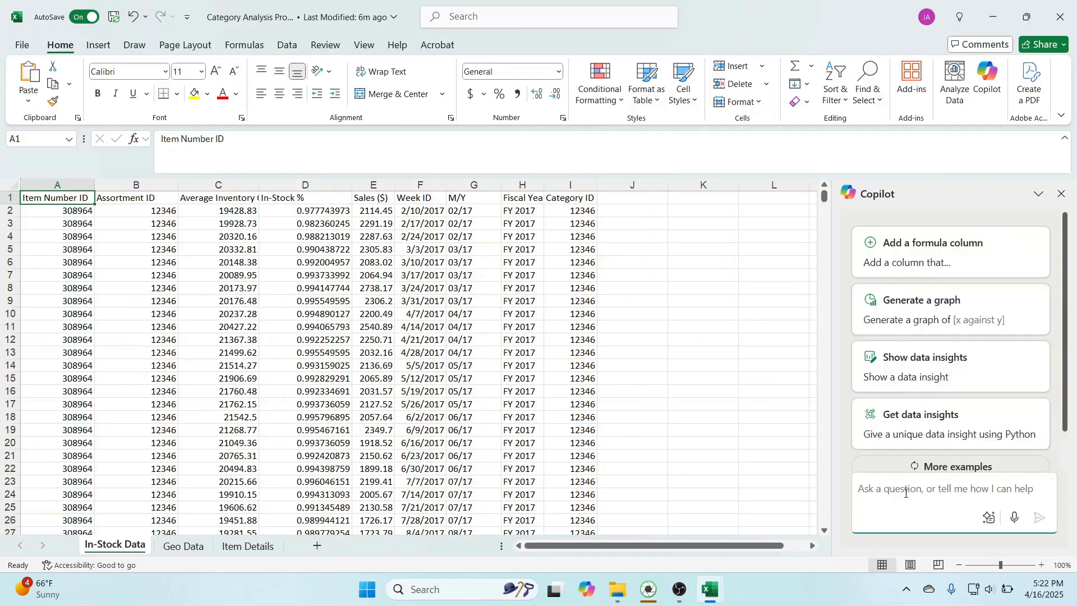
# Ask Copilot 'I need to add color to my instock data' and draft a reworded follow-up
pyautogui.click(906, 492)
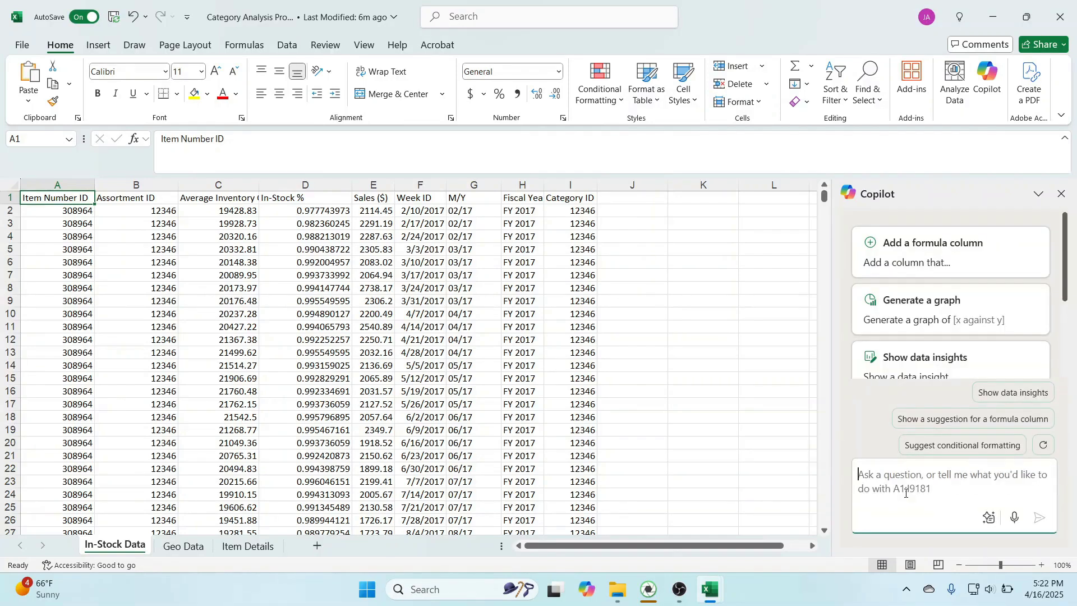
pyautogui.write('I need to add color to my')
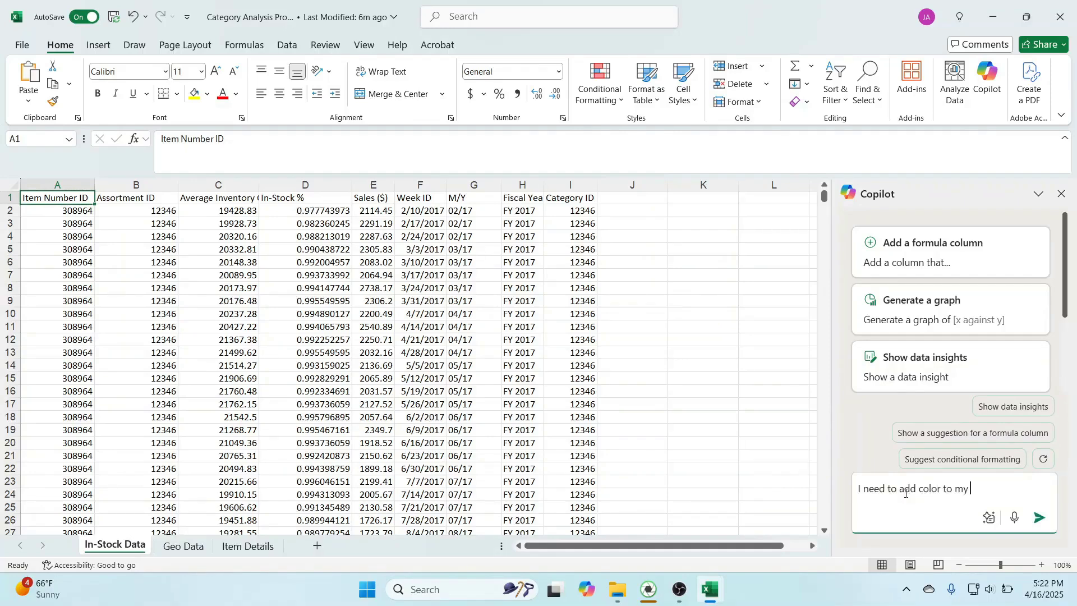
pyautogui.write(' instock data')
pyautogui.press('Return')
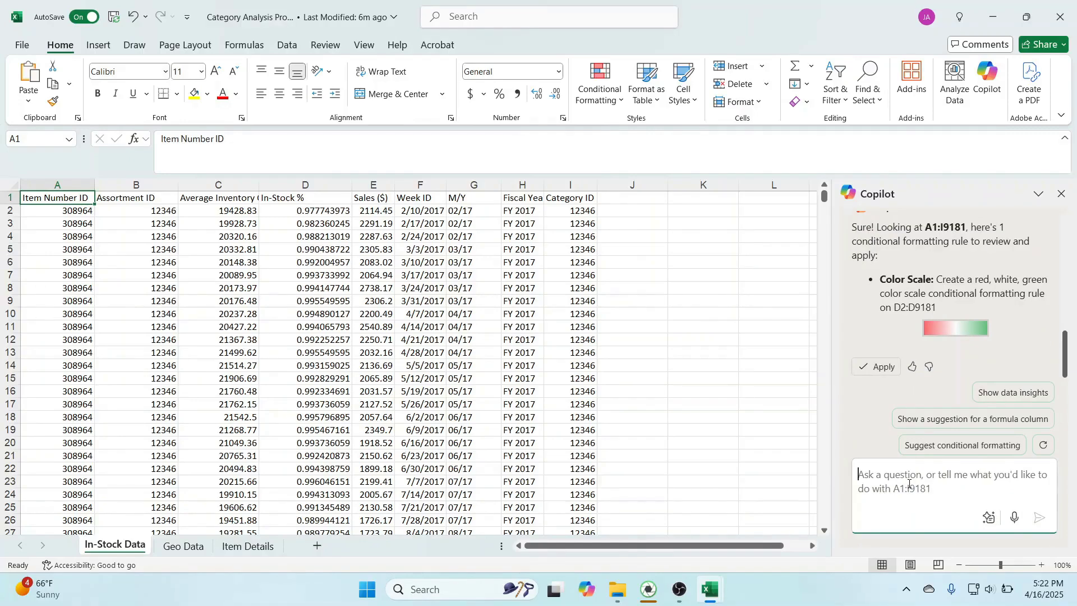
pyautogui.write('I need to add the color data point')
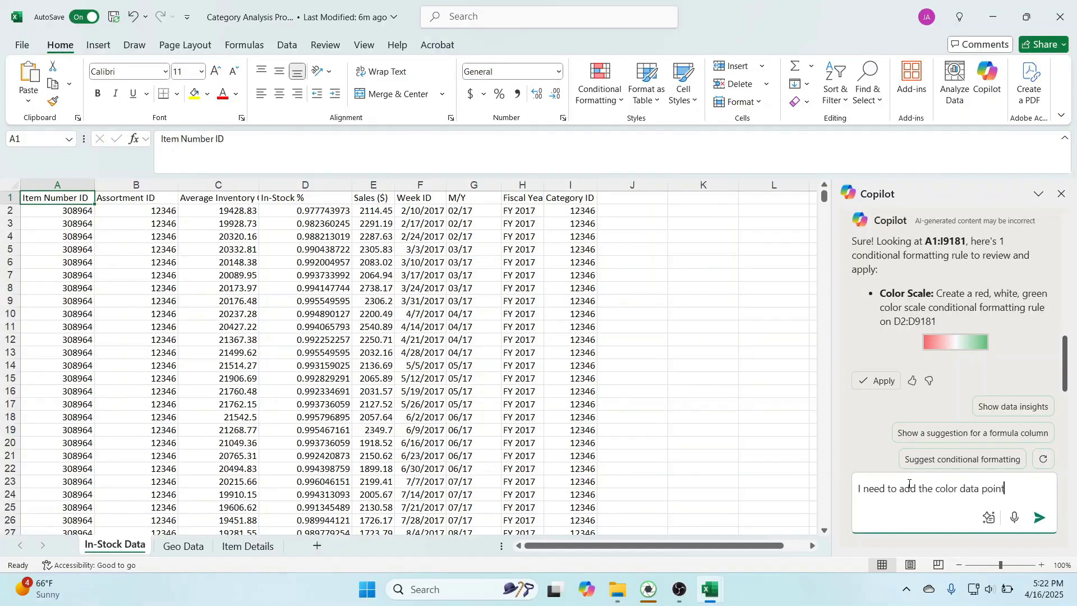
pyautogui.write(' to my instock ')
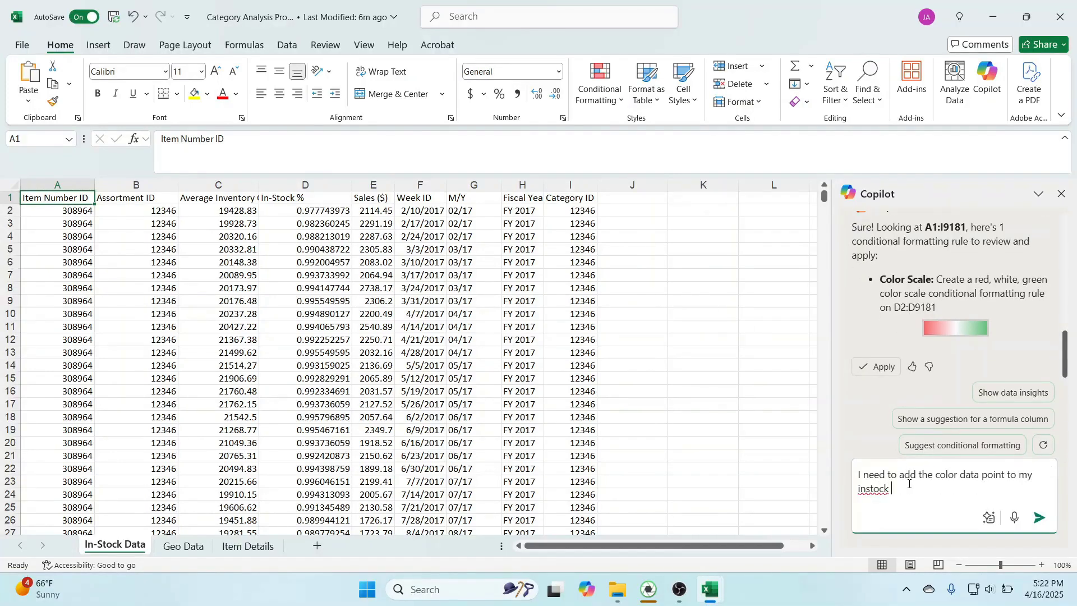
pyautogui.write('data tab')
# Send the 'add the color data point to my instock data tab' request and review Copilot's reply
pyautogui.press('Return')
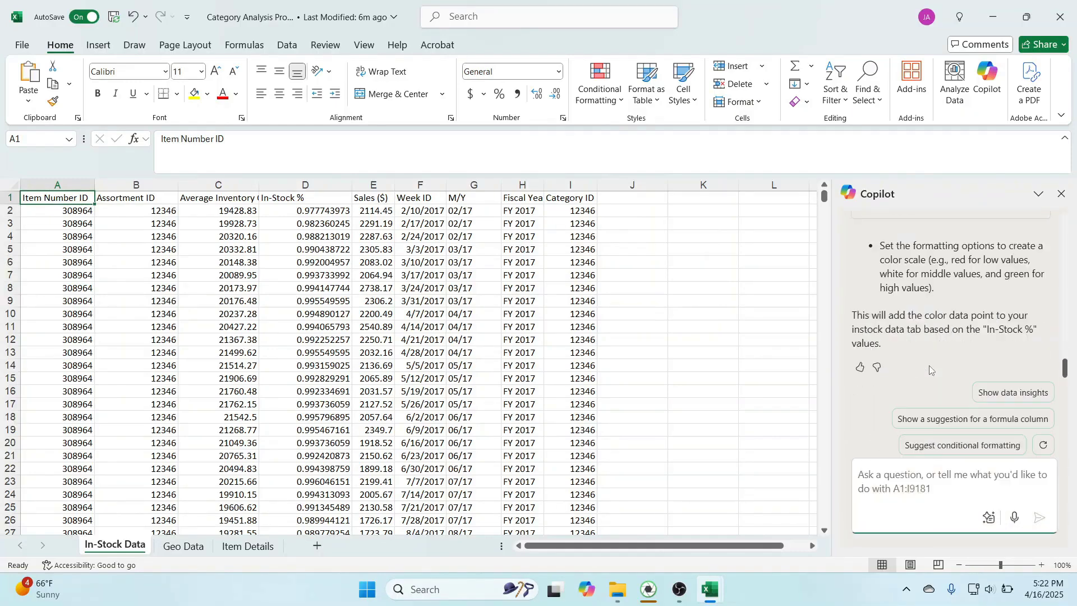
pyautogui.scroll(5, 929, 365)
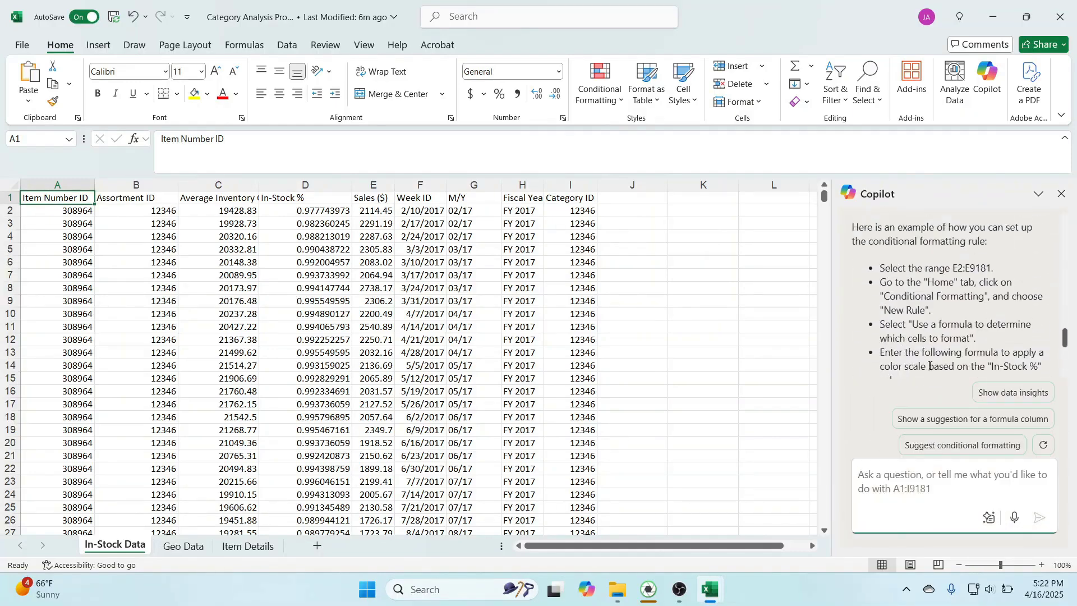
pyautogui.scroll(-3, 929, 365)
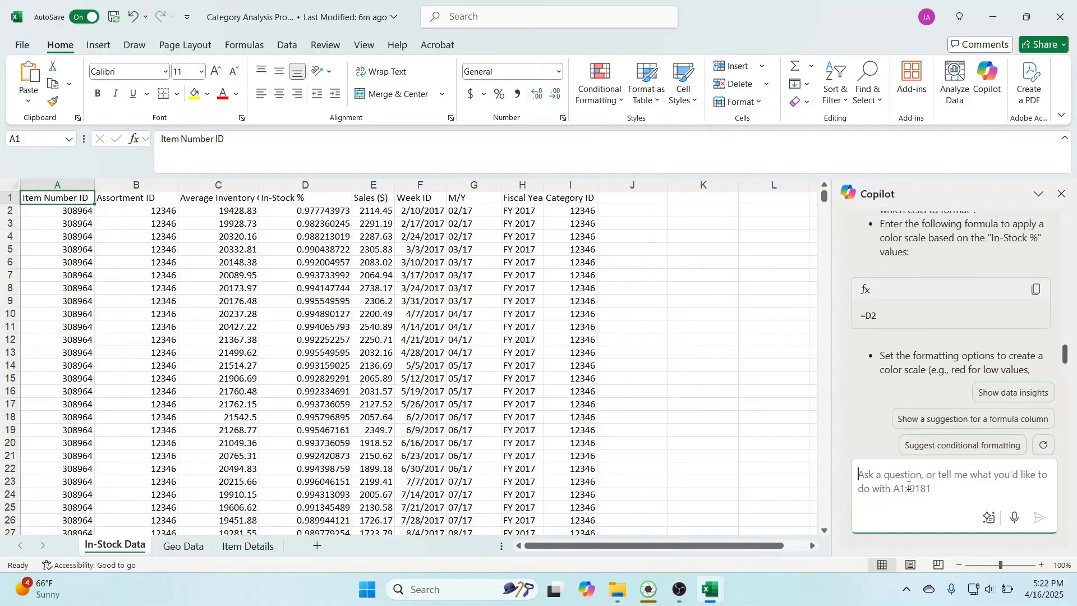
# Ask Copilot to bring Color from Item Details into In-Stock Data, matching on item number
pyautogui.write('Color is a column that ')
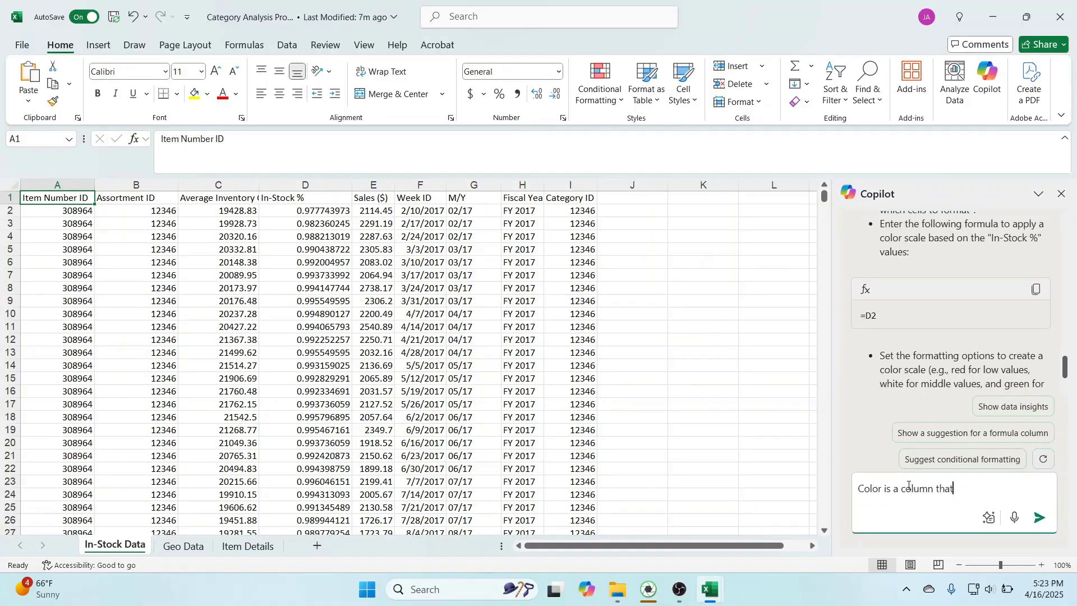
pyautogui.write('exists in my item details tab')
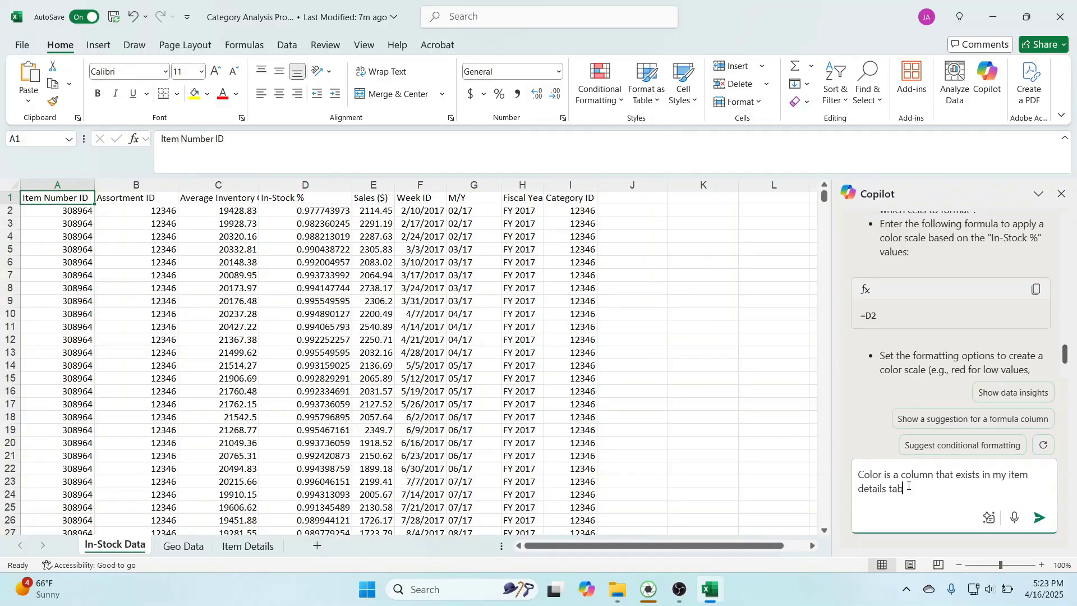
pyautogui.write(' and I need it to show up in my in-stock data ta')
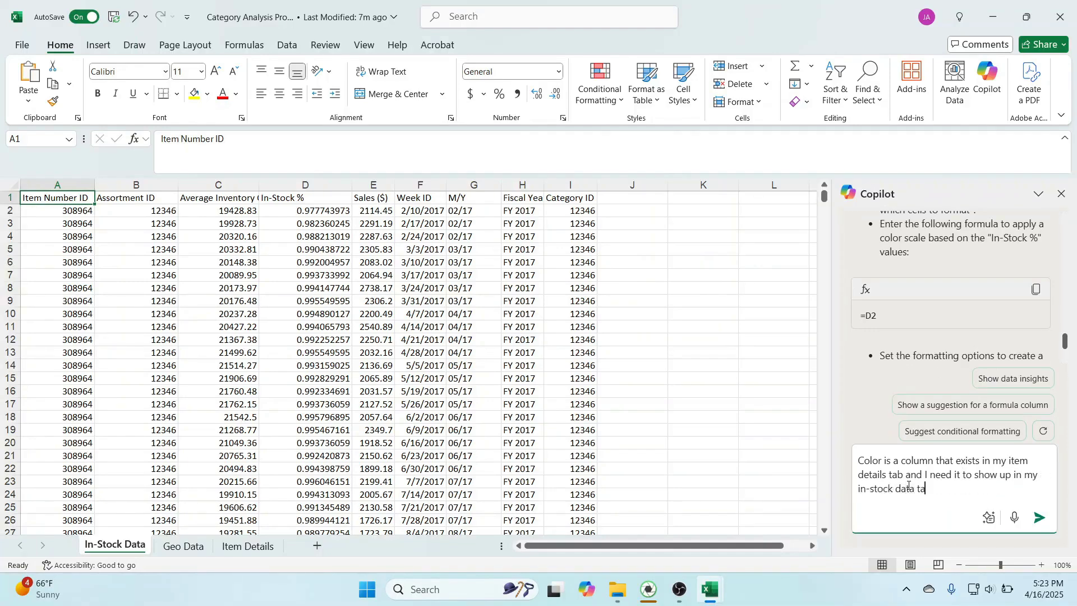
pyautogui.write('b so I can look at my sales by the dif')
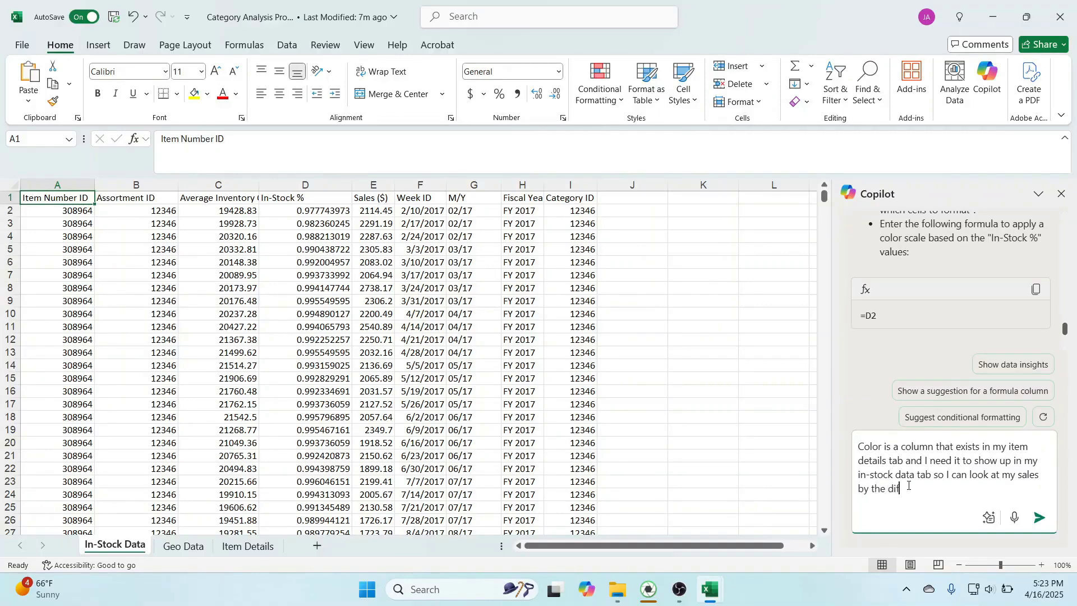
pyautogui.write('ferent colors of my product.')
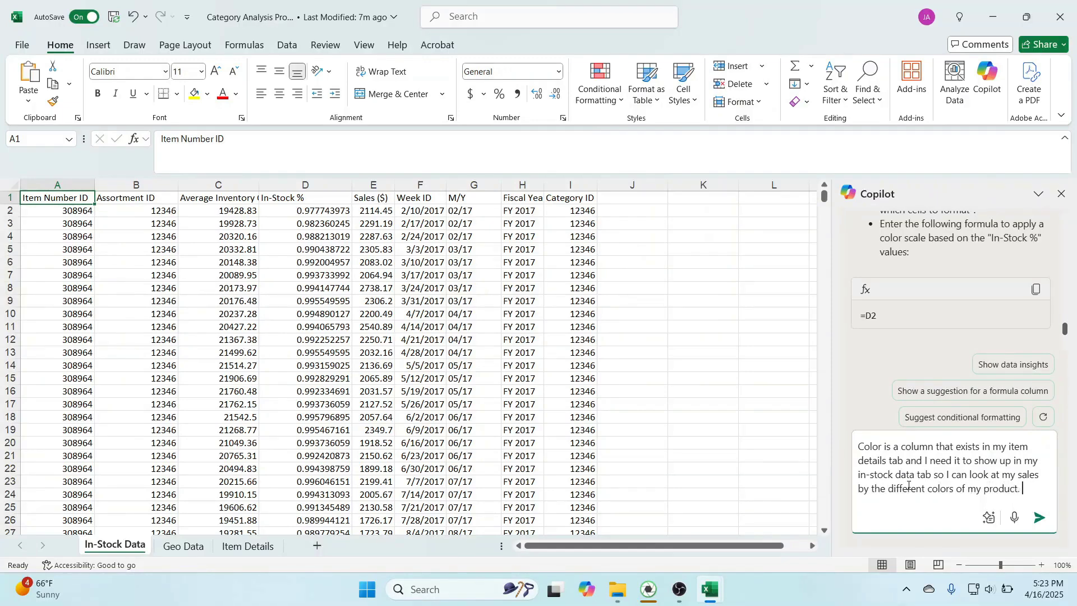
pyautogui.write(' Can you combine these two data sources?')
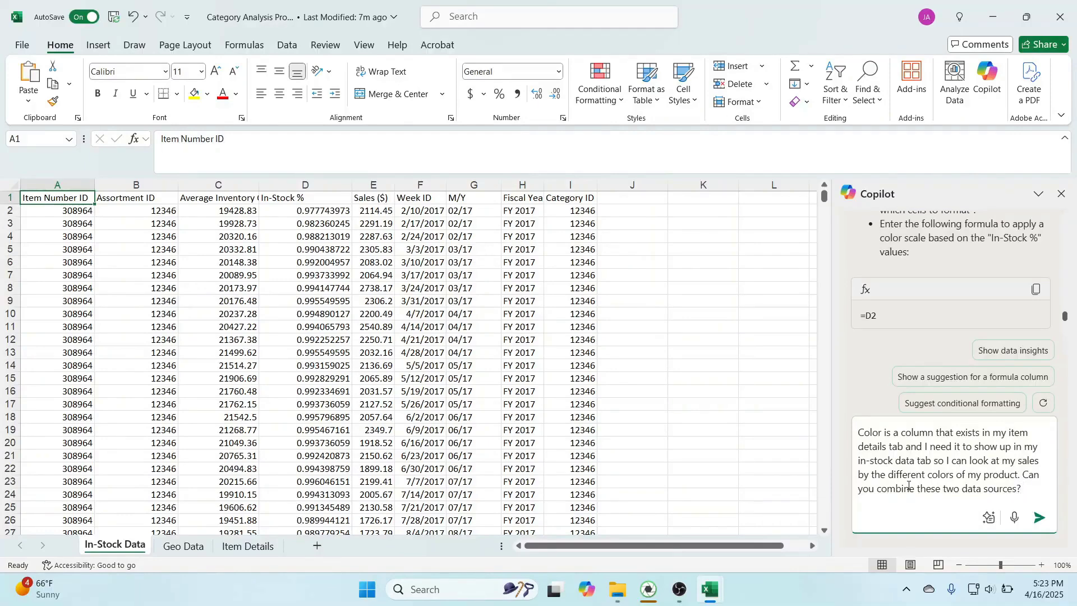
pyautogui.write(' Item nu')
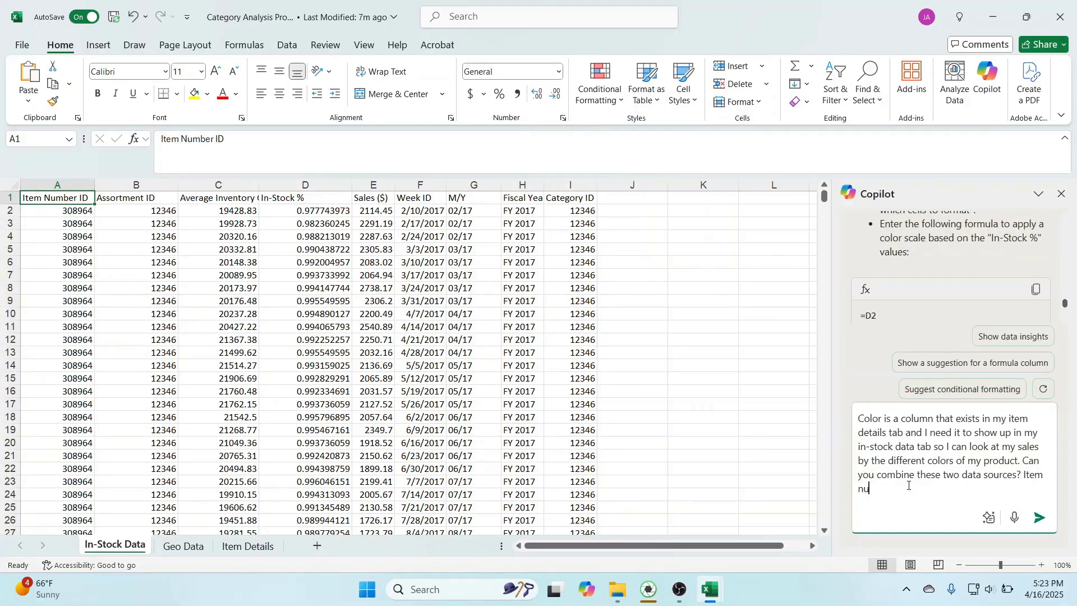
pyautogui.write('mber can be used as a referenced')
pyautogui.press('Return')
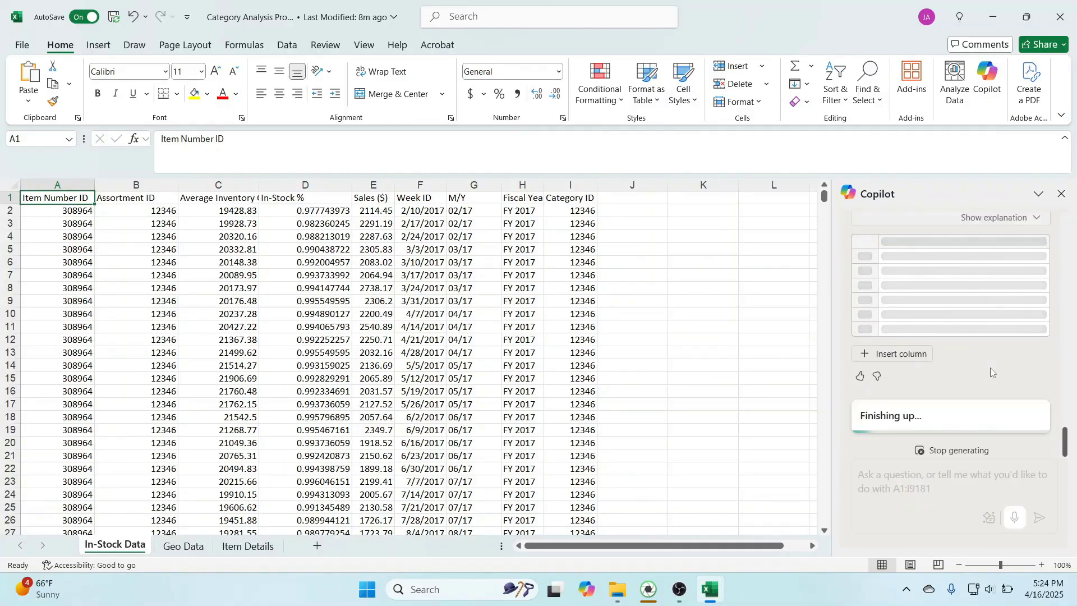
# Insert the XLOOKUP Color column as column J and check its formula in J3
pyautogui.scroll(5, 990, 369)
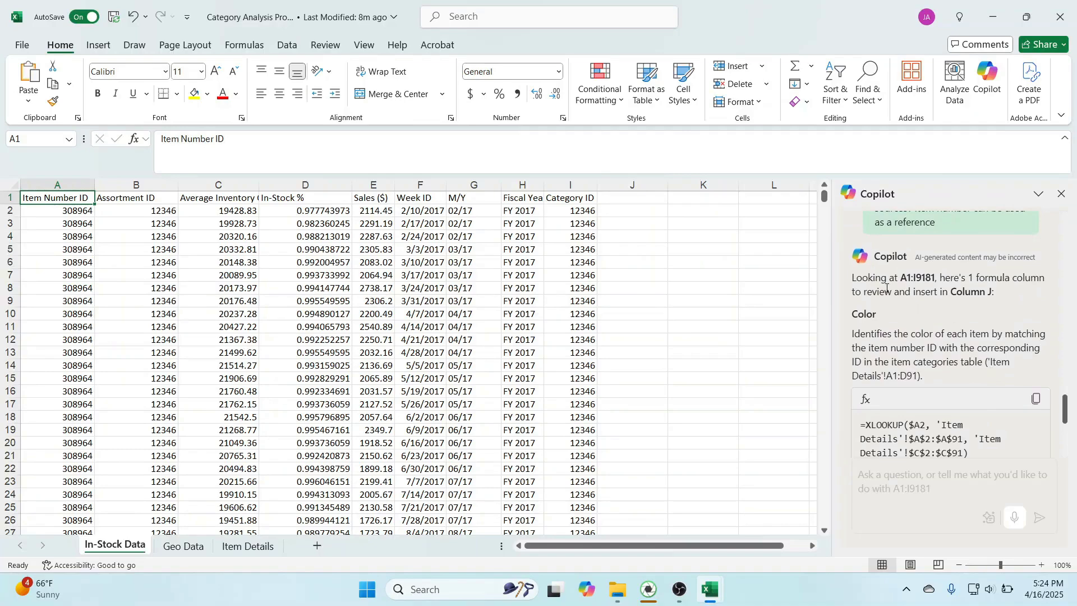
pyautogui.scroll(3, 958, 345)
pyautogui.scroll(3, 958, 345)
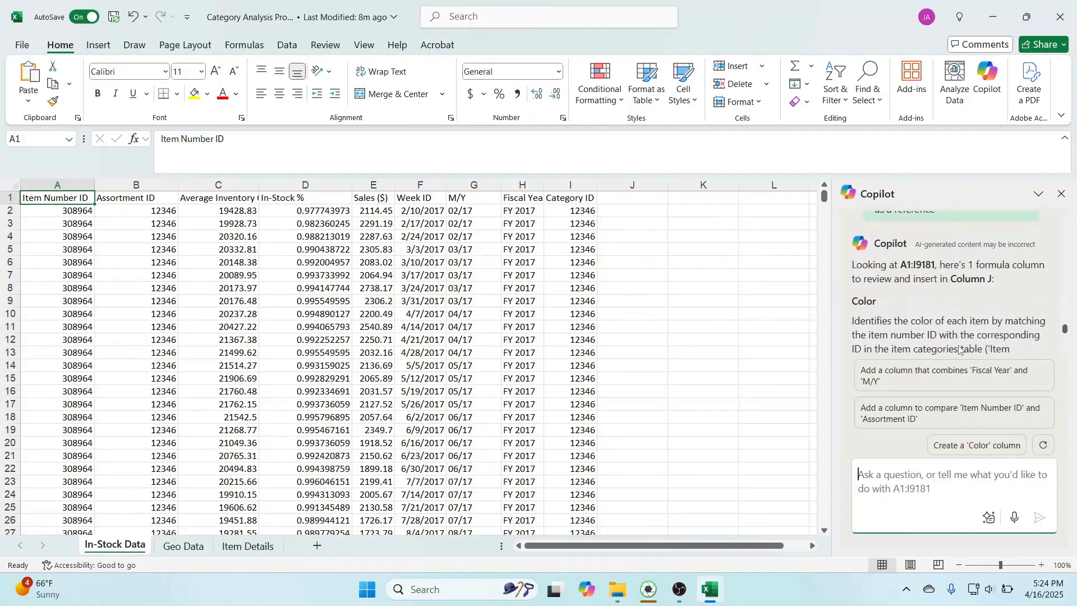
pyautogui.scroll(-1, 959, 349)
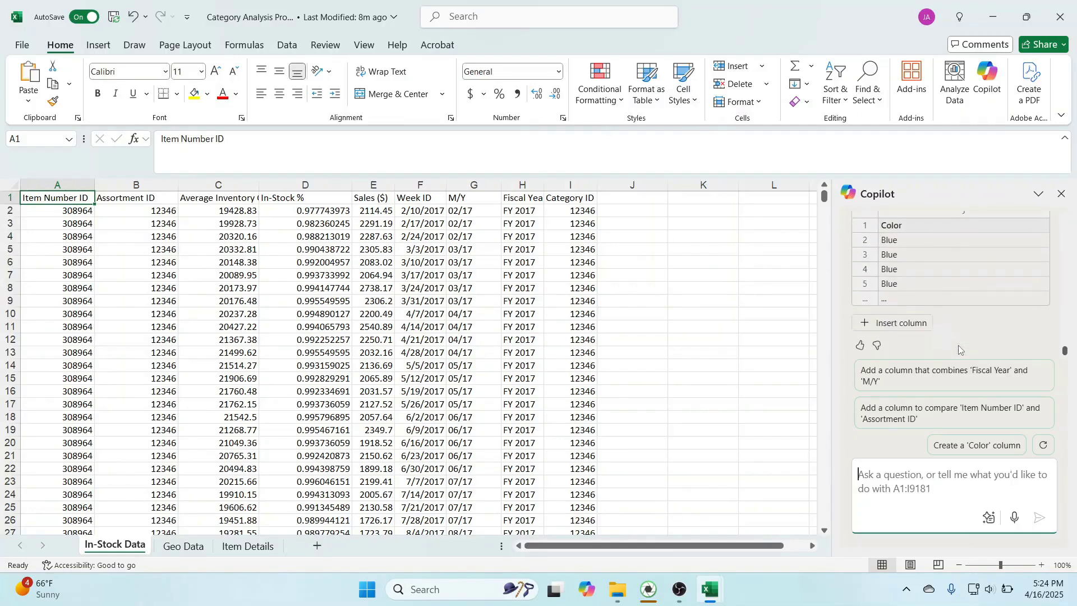
pyautogui.click(916, 323)
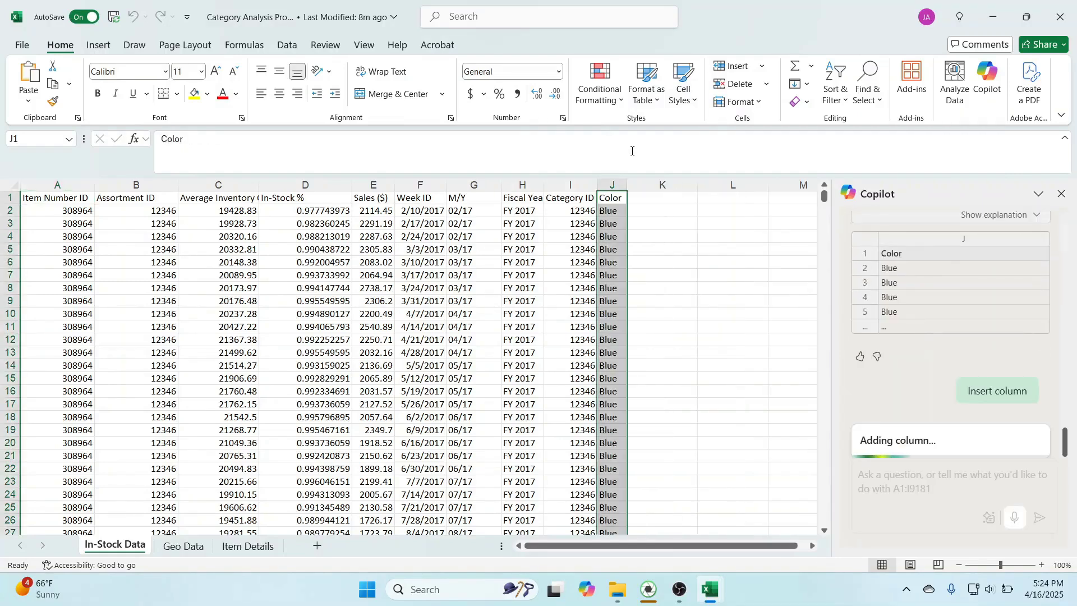
pyautogui.click(612, 223)
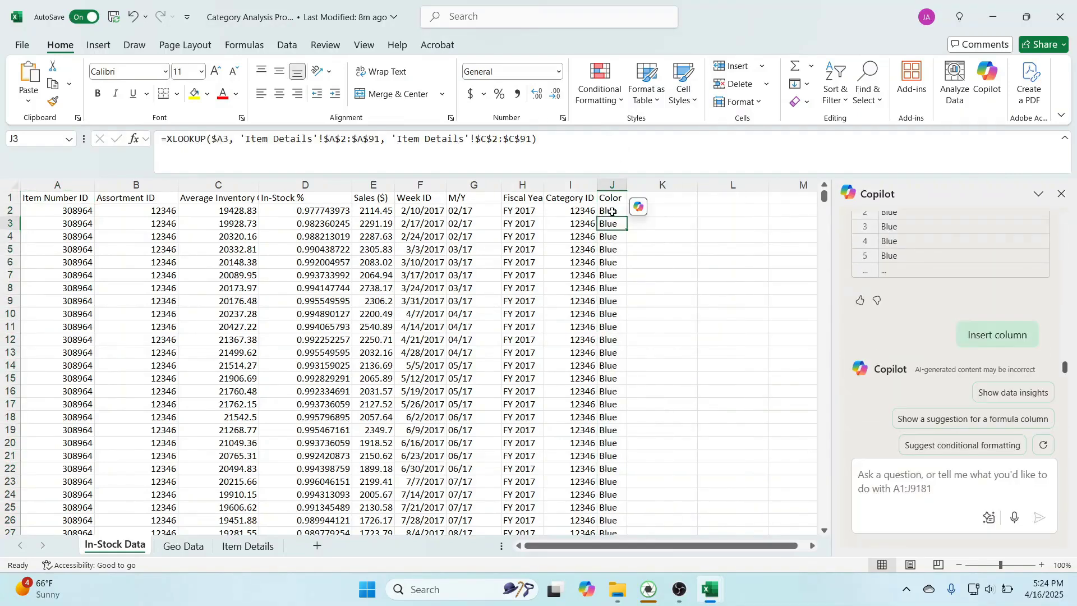